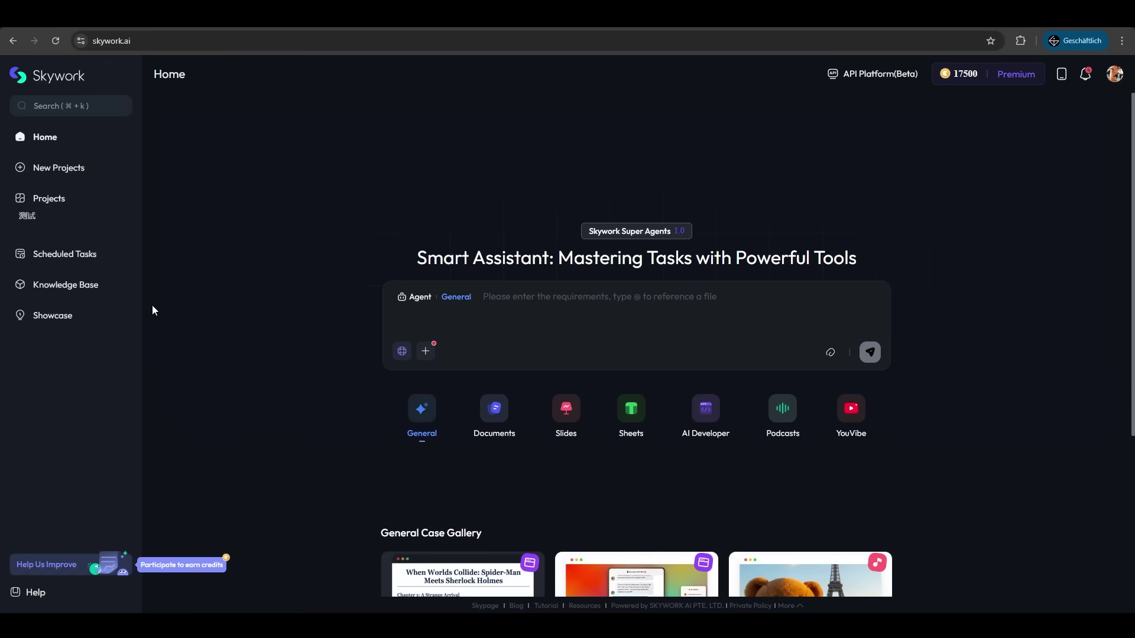
# Browse the Showcase's Documents, Slides, Sheets and Podcasts examples, ending on the General tab
pyautogui.click(118, 323)
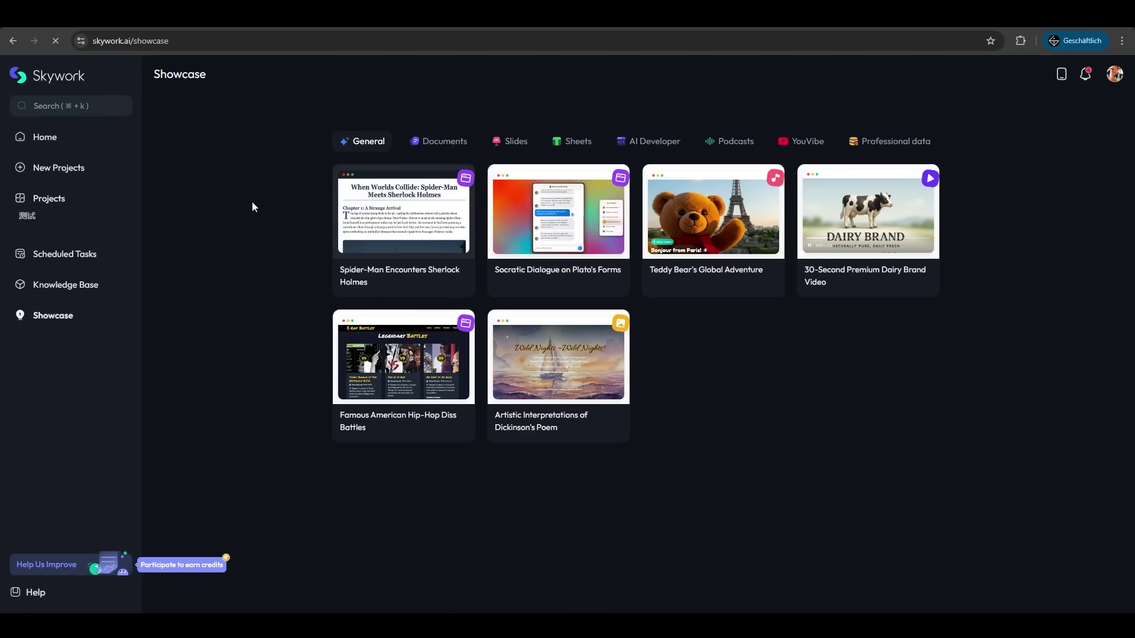
pyautogui.click(447, 142)
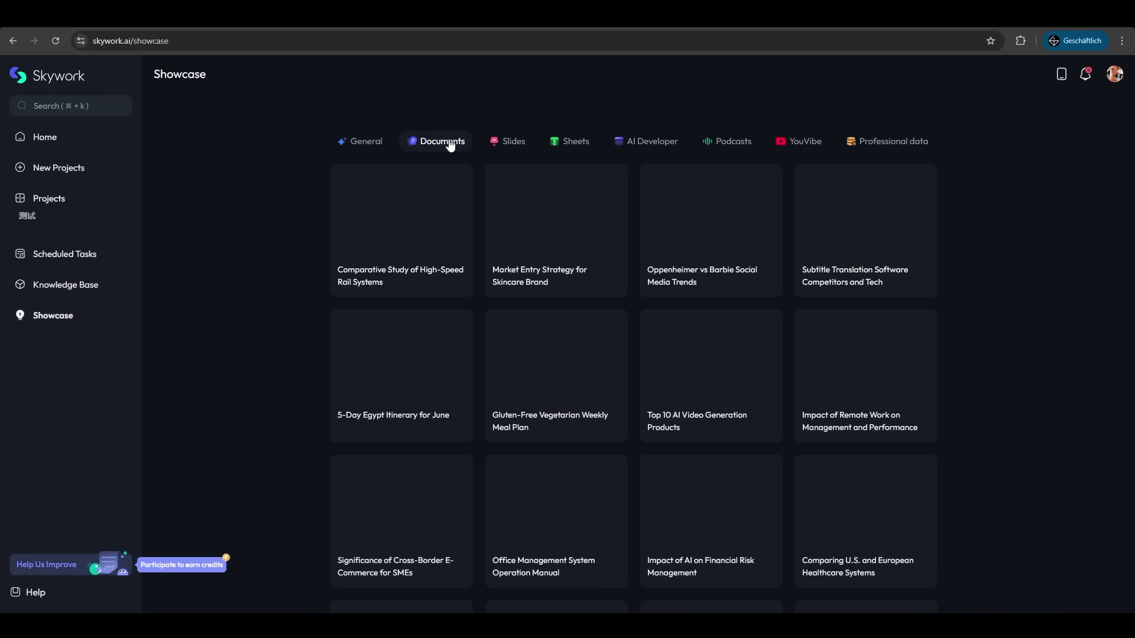
pyautogui.click(513, 141)
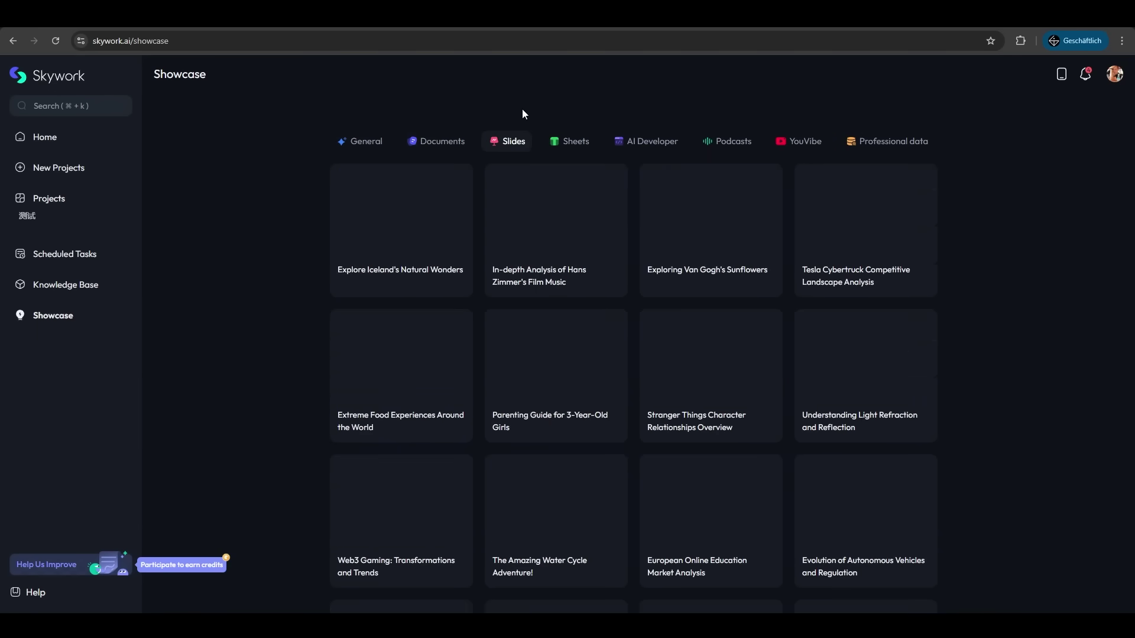
pyautogui.click(571, 141)
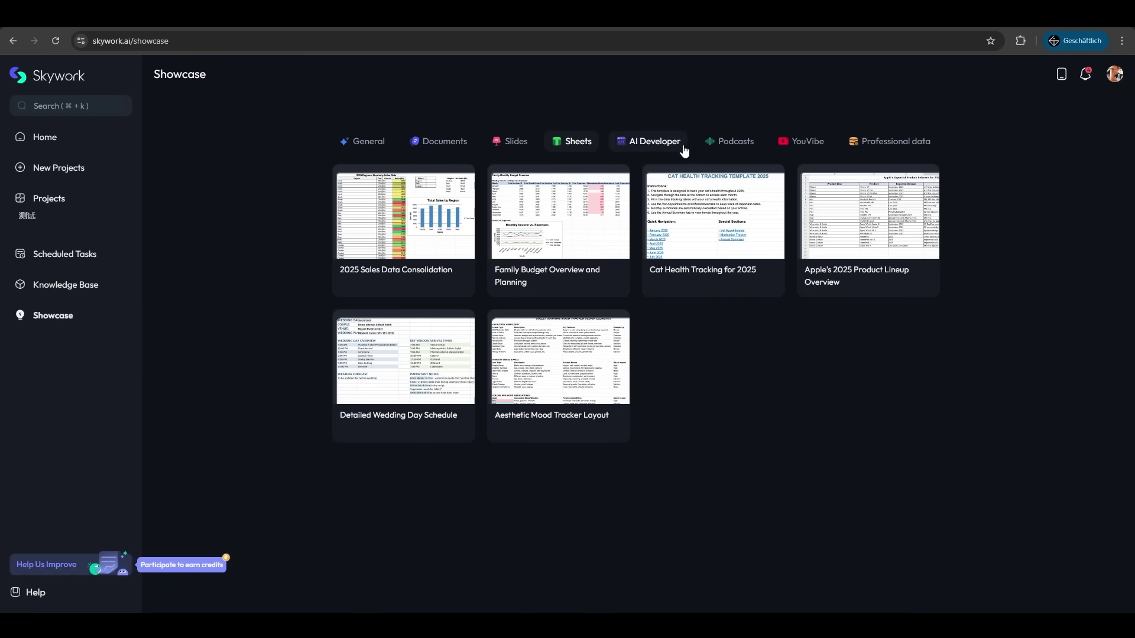
pyautogui.click(711, 143)
pyautogui.click(360, 148)
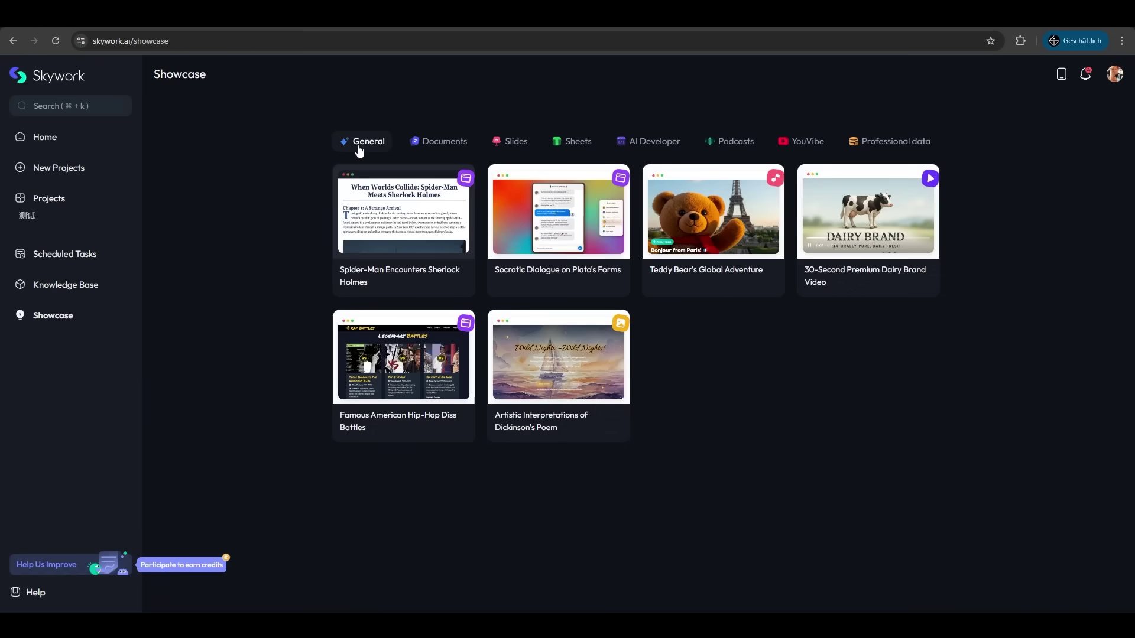
# Back on Home, type the request 'market analysis of ev ado' into the General prompt box
pyautogui.click(73, 144)
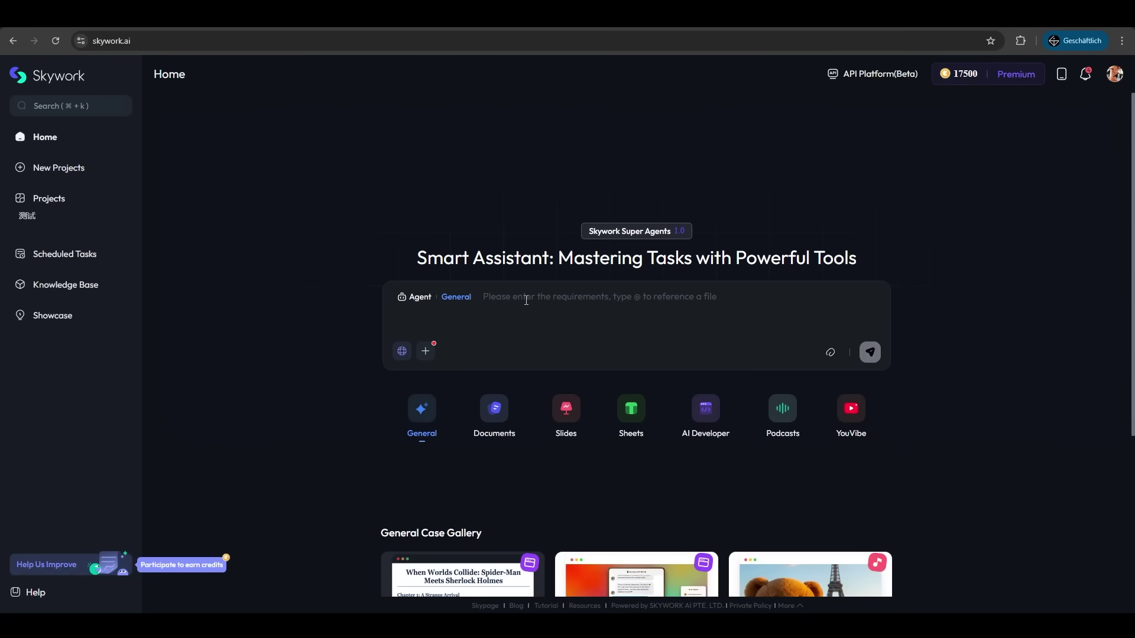
pyautogui.write('market analysis')
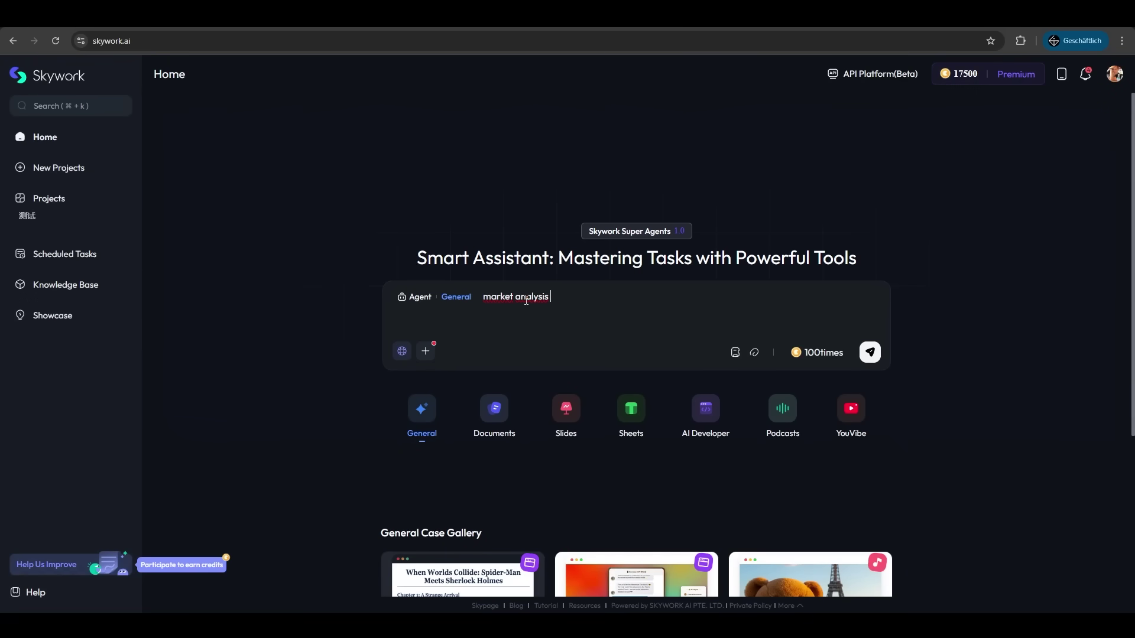
pyautogui.write(' of ev ado')
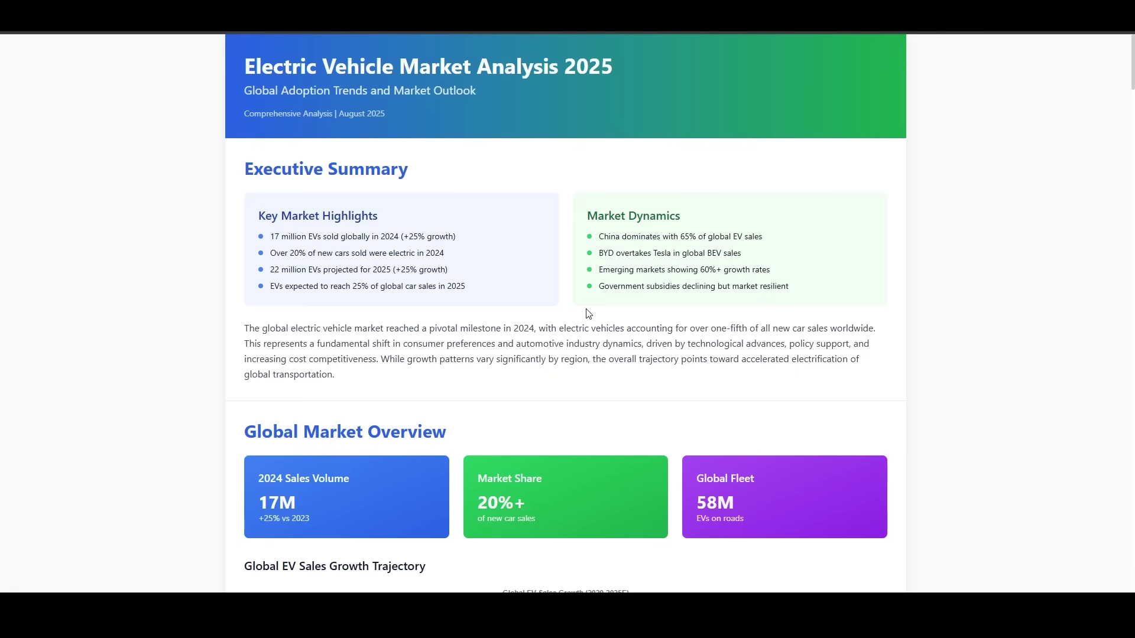
# Scroll down through the EV market report's charts and regional sections
pyautogui.scroll(-5, 588, 314)
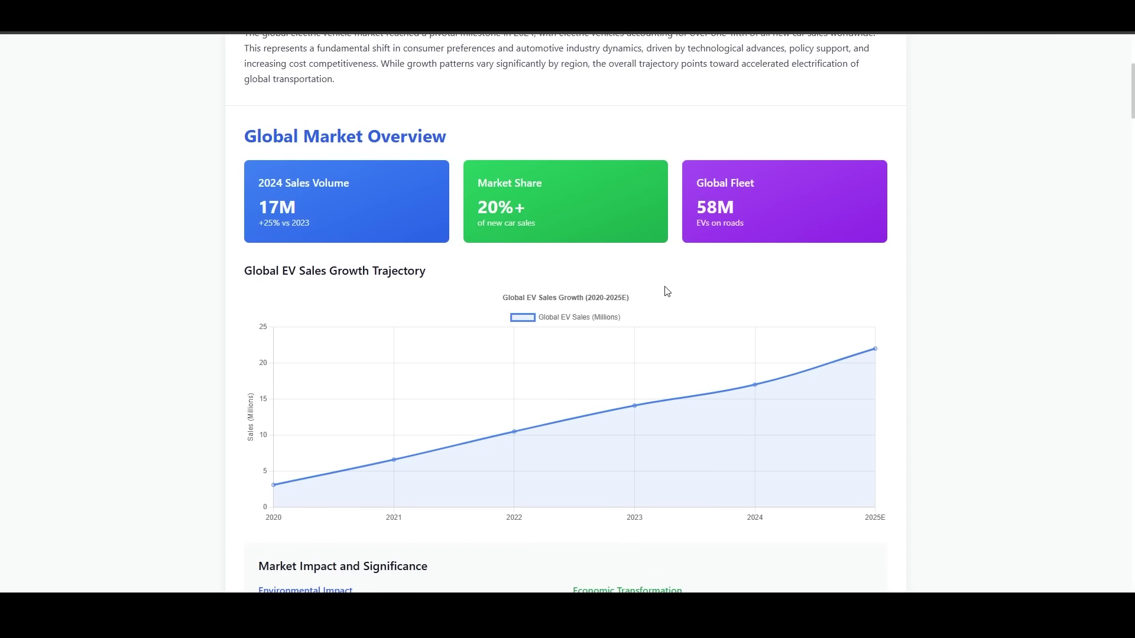
pyautogui.scroll(-2, 666, 297)
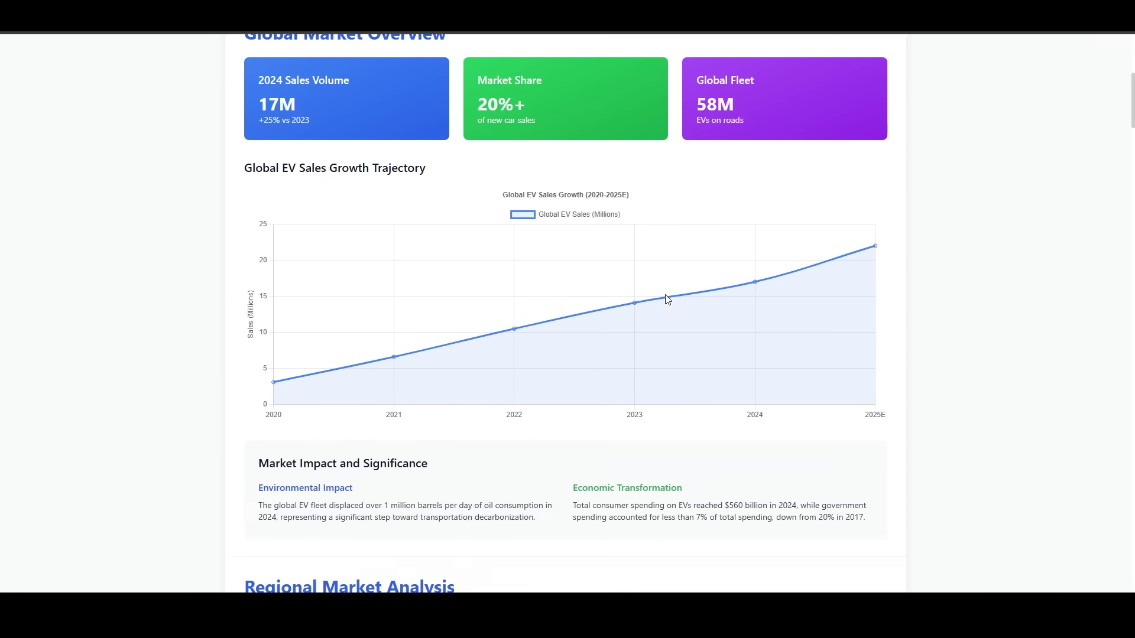
pyautogui.scroll(-8, 667, 299)
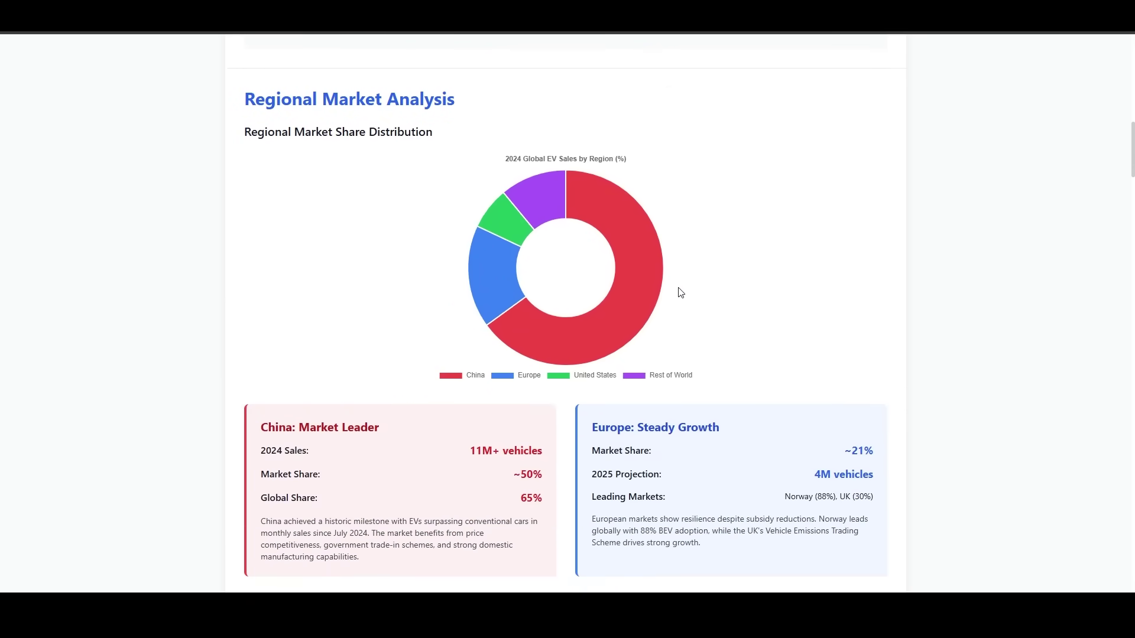
pyautogui.scroll(-4, 689, 289)
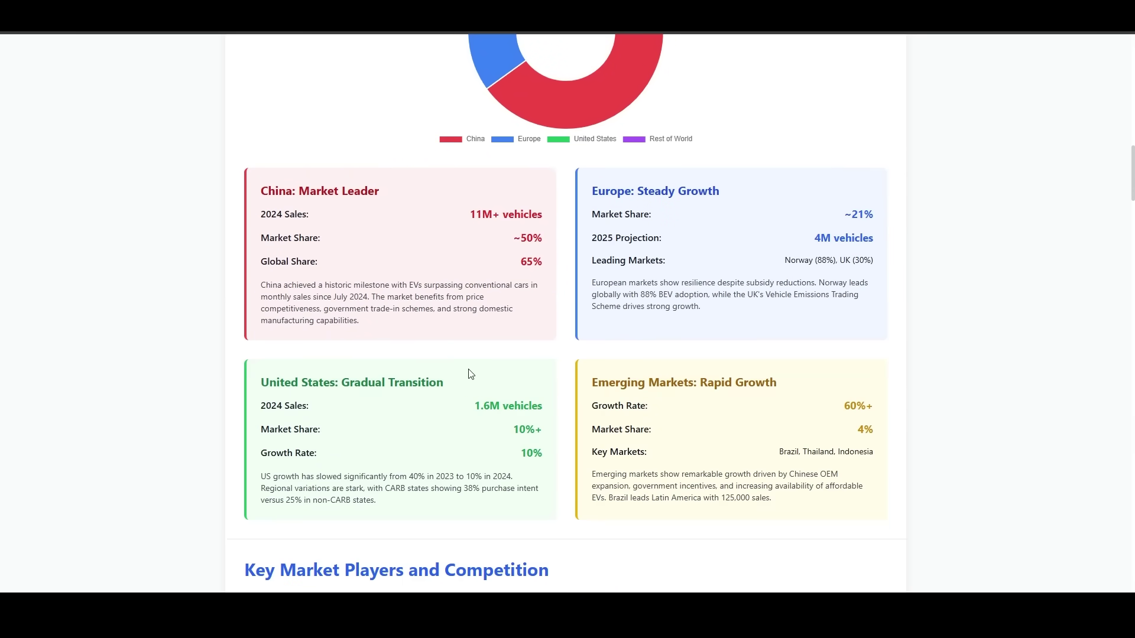
pyautogui.scroll(-5, 577, 381)
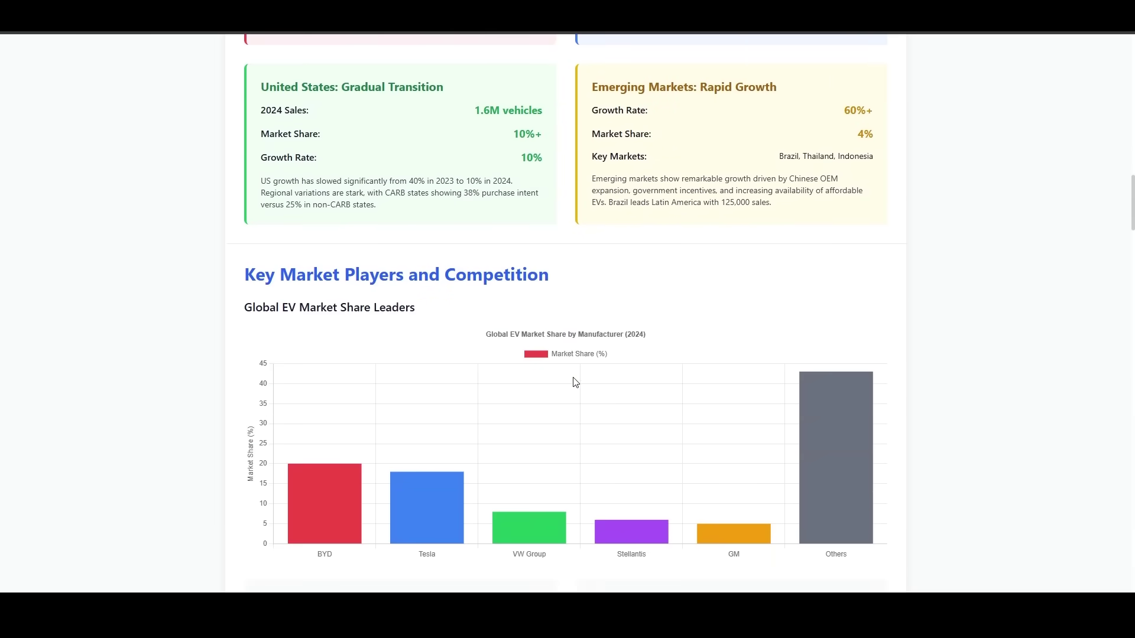
pyautogui.scroll(-1, 576, 382)
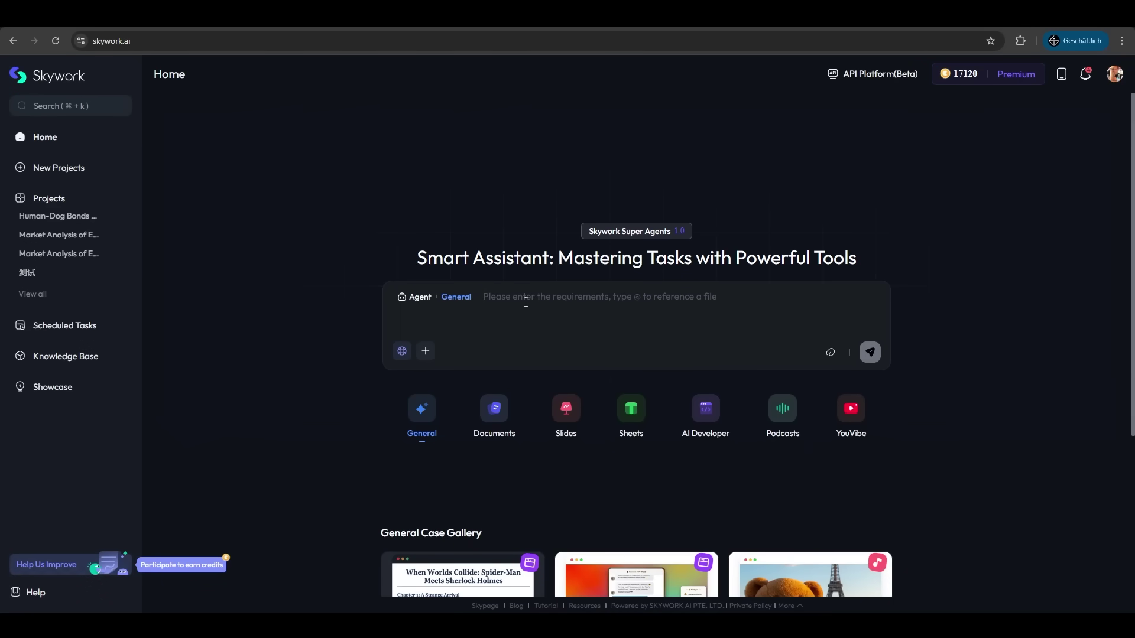
# Generate an image of 'a woman is drinking a coffee in the bar', turn it into a video, and preview it
pyautogui.write('a woman is drinking a coffee in the bar')
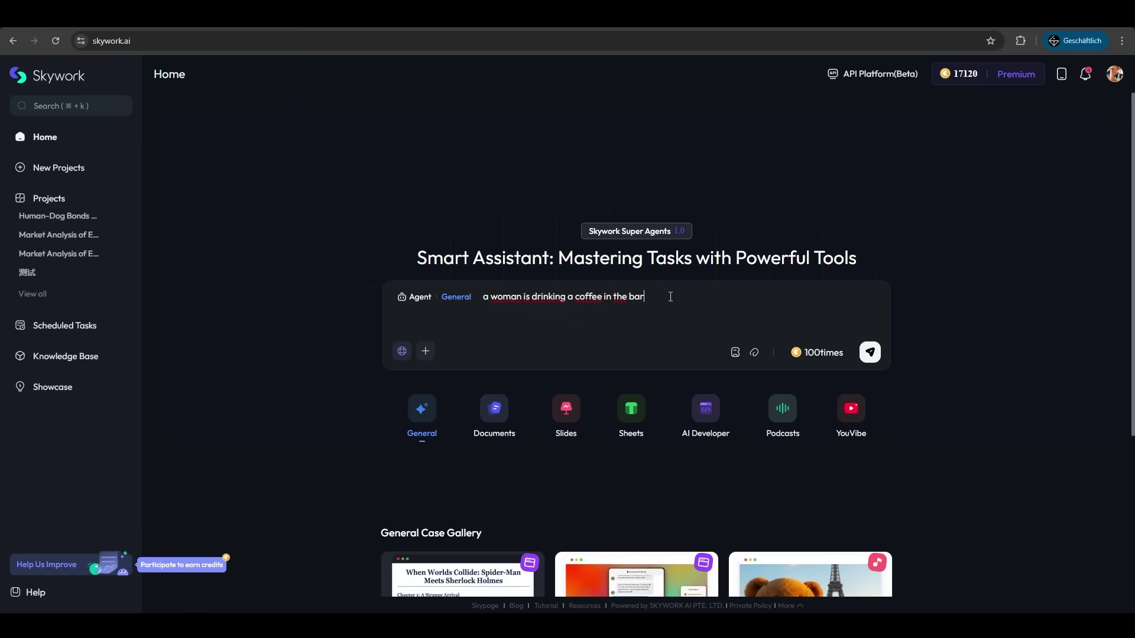
pyautogui.click(870, 353)
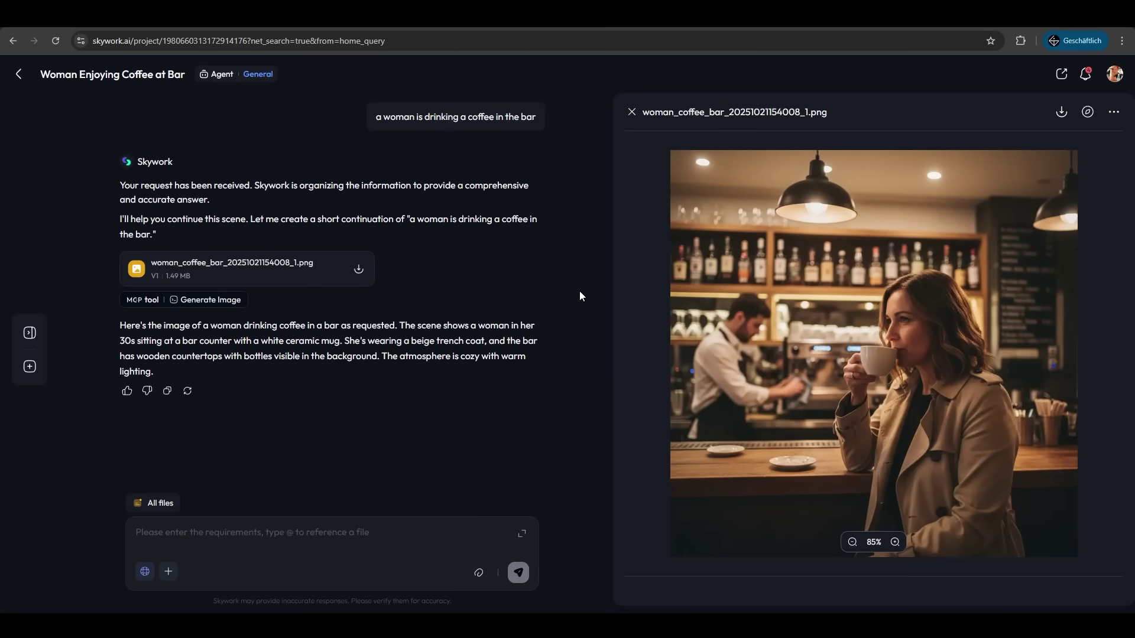
pyautogui.write('make a video out')
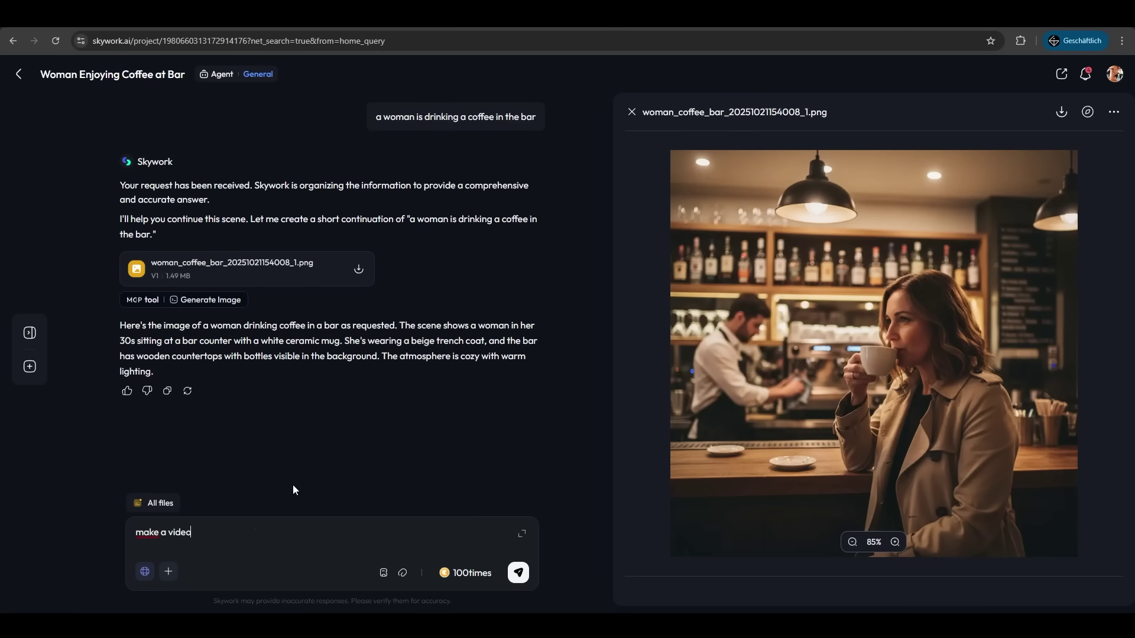
pyautogui.write(' of it')
pyautogui.press('Return')
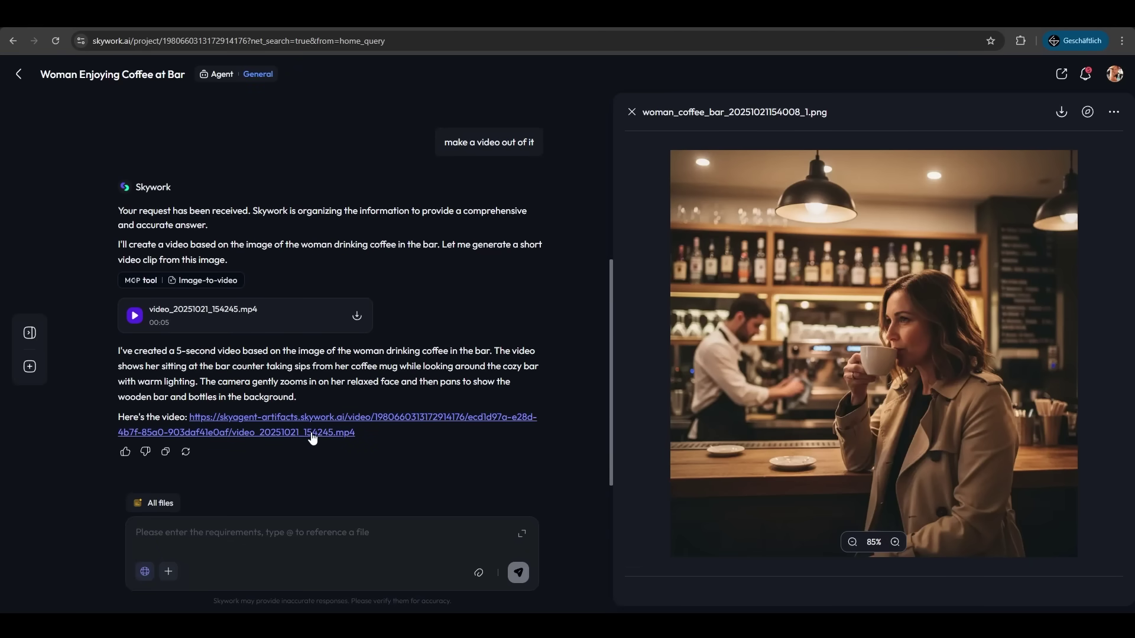
pyautogui.click(313, 438)
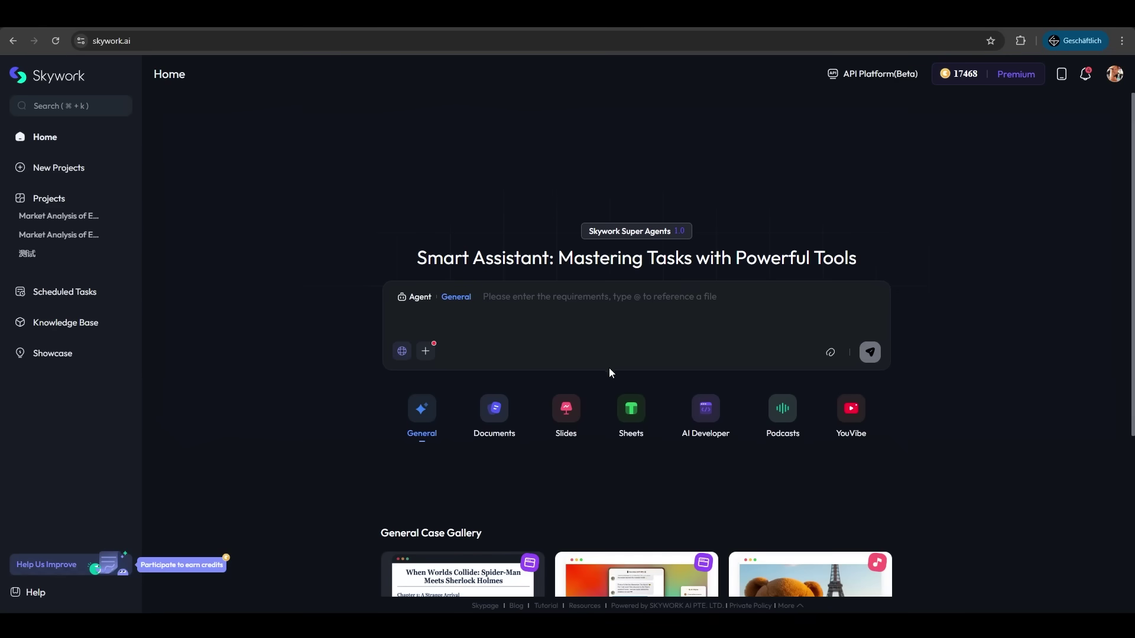
# Switch to Documents mode and focus its prompt field for the AI introduction request
pyautogui.click(496, 408)
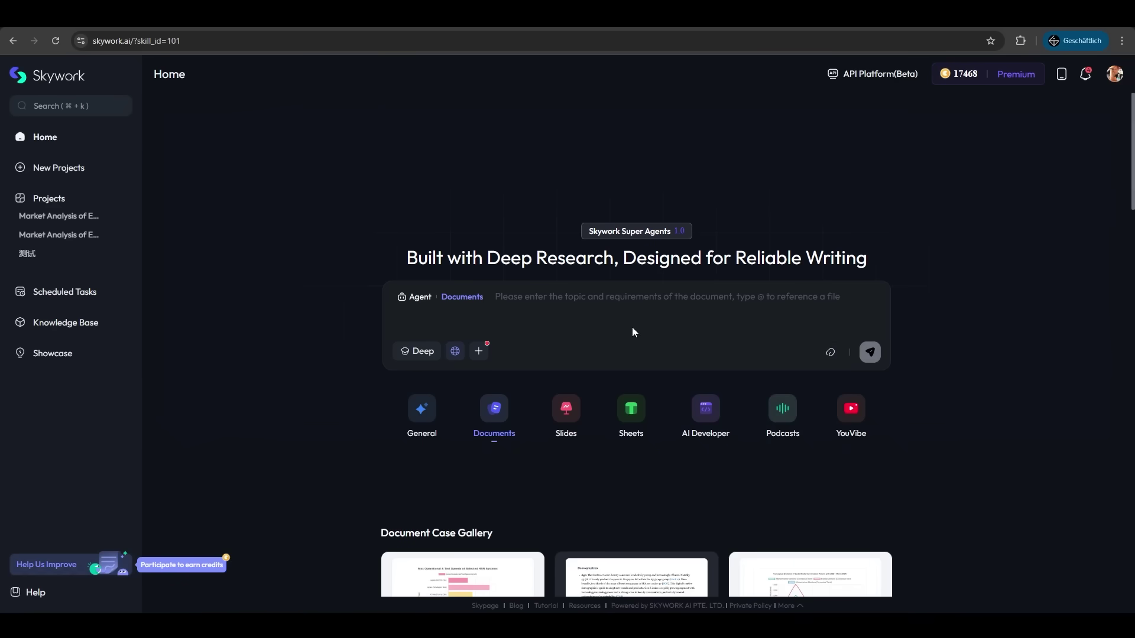
pyautogui.click(552, 300)
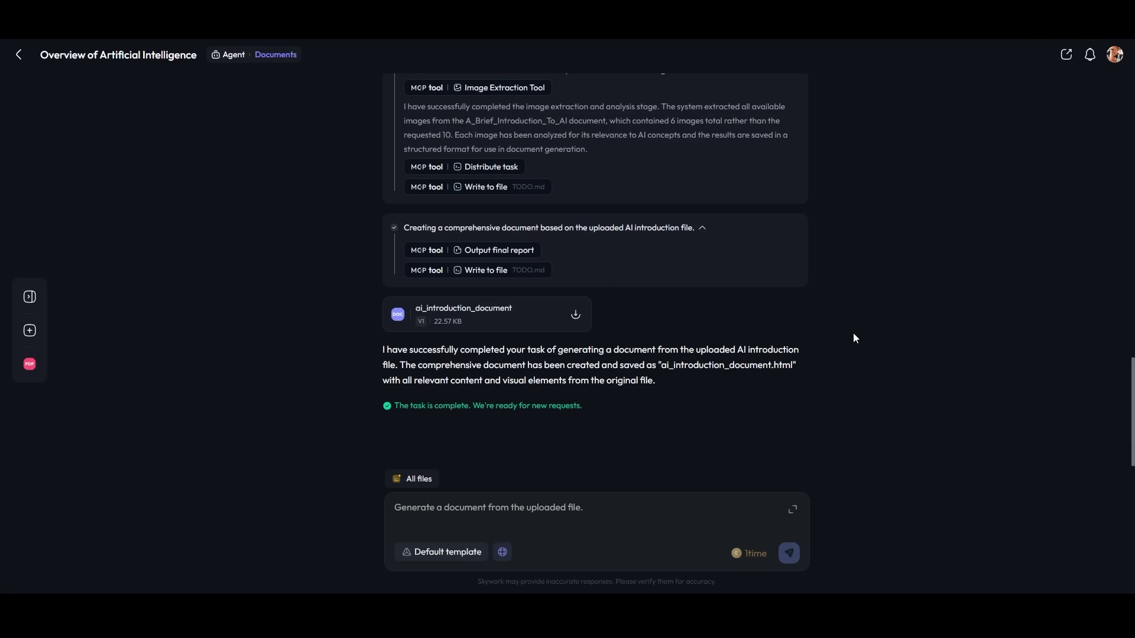
# View ai_introduction_document full-page, scroll to References, jump back to the top, and exit full-screen
pyautogui.click(544, 322)
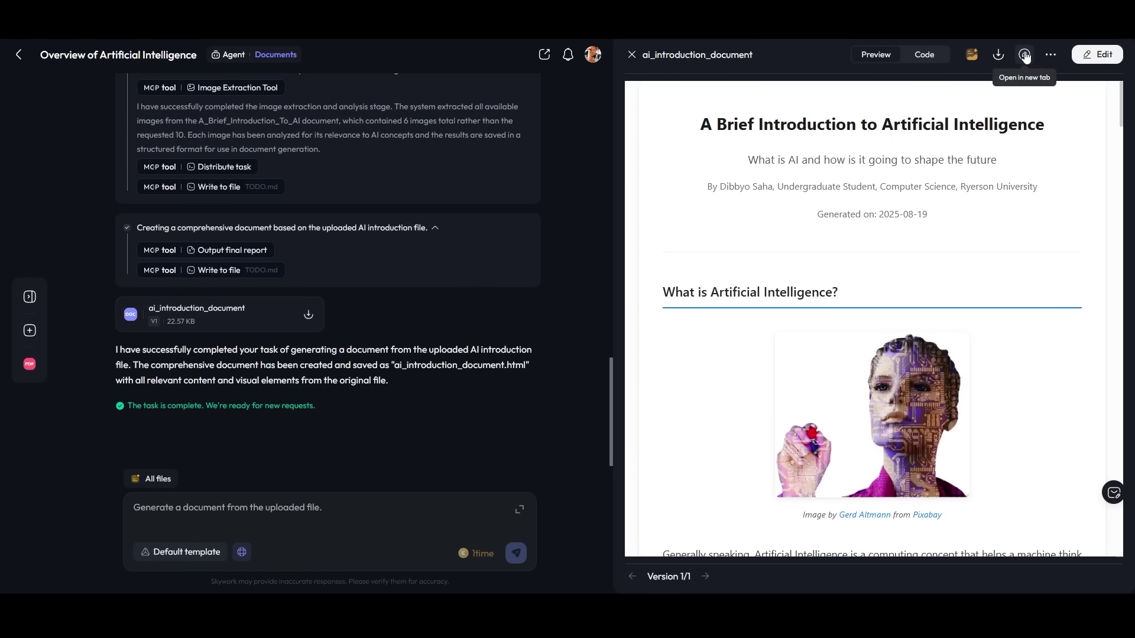
pyautogui.click(1026, 56)
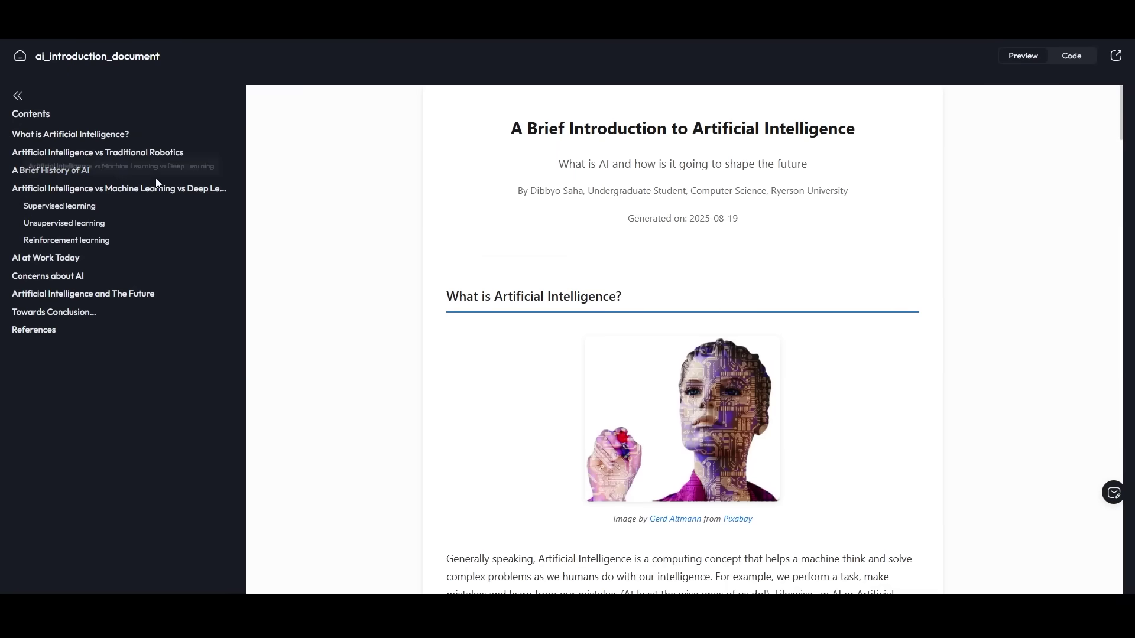
pyautogui.scroll(-10, 471, 259)
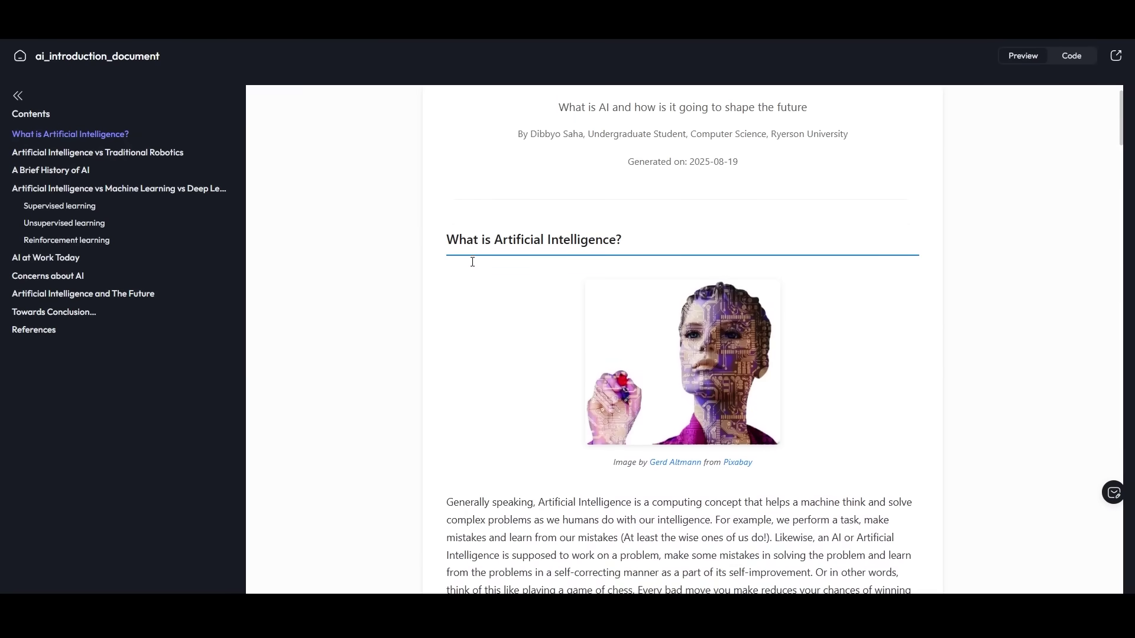
pyautogui.scroll(-11, 475, 268)
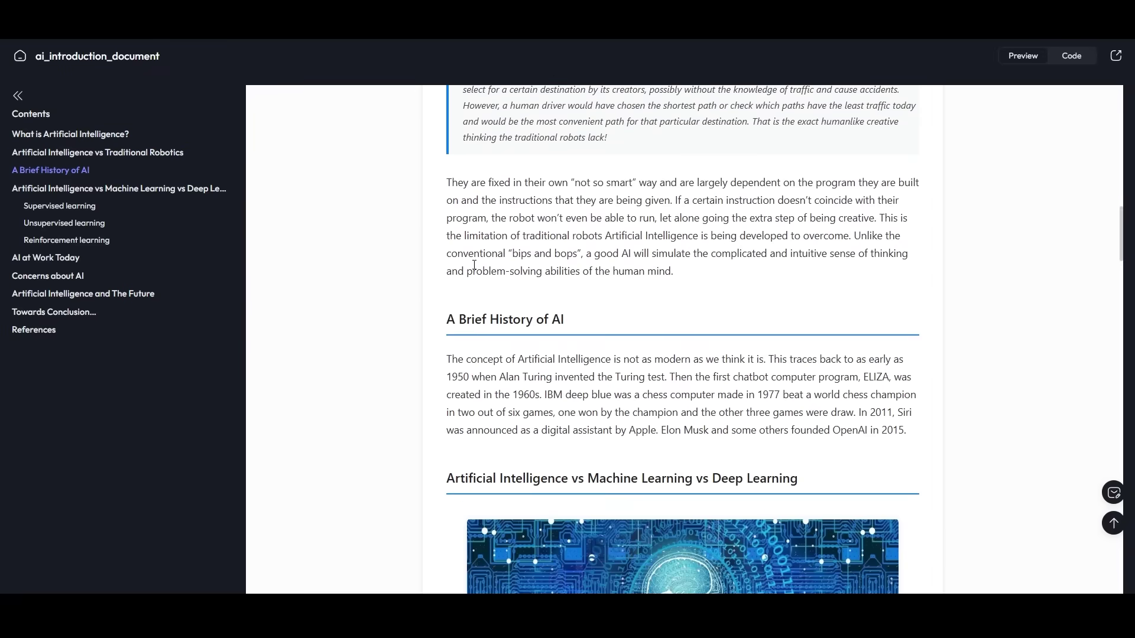
pyautogui.scroll(-15, 476, 269)
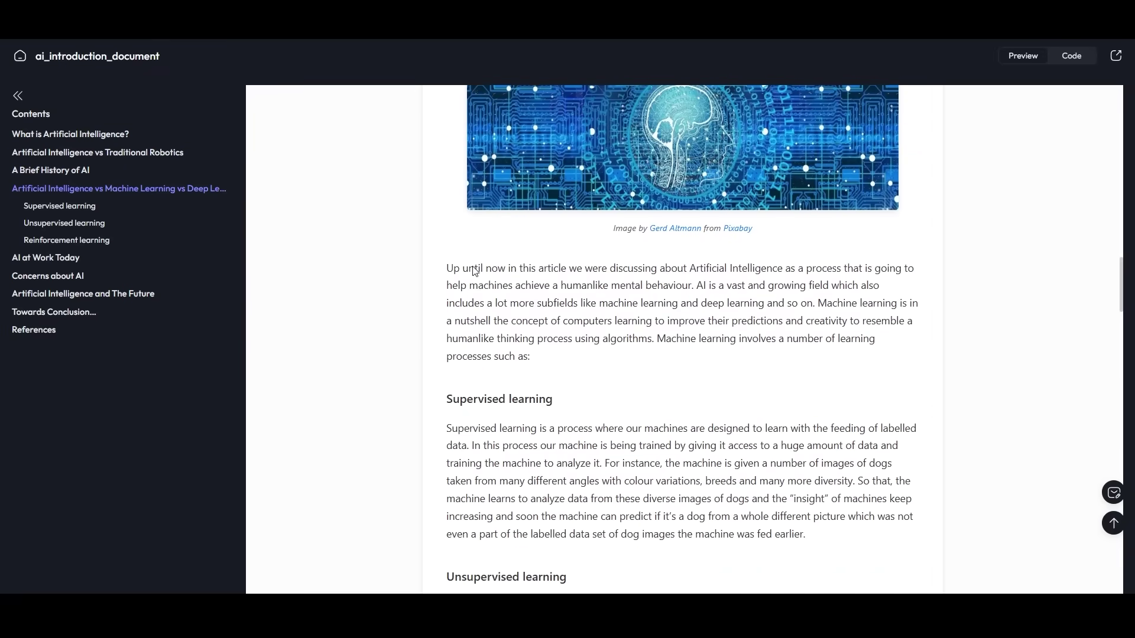
pyautogui.scroll(-15, 479, 272)
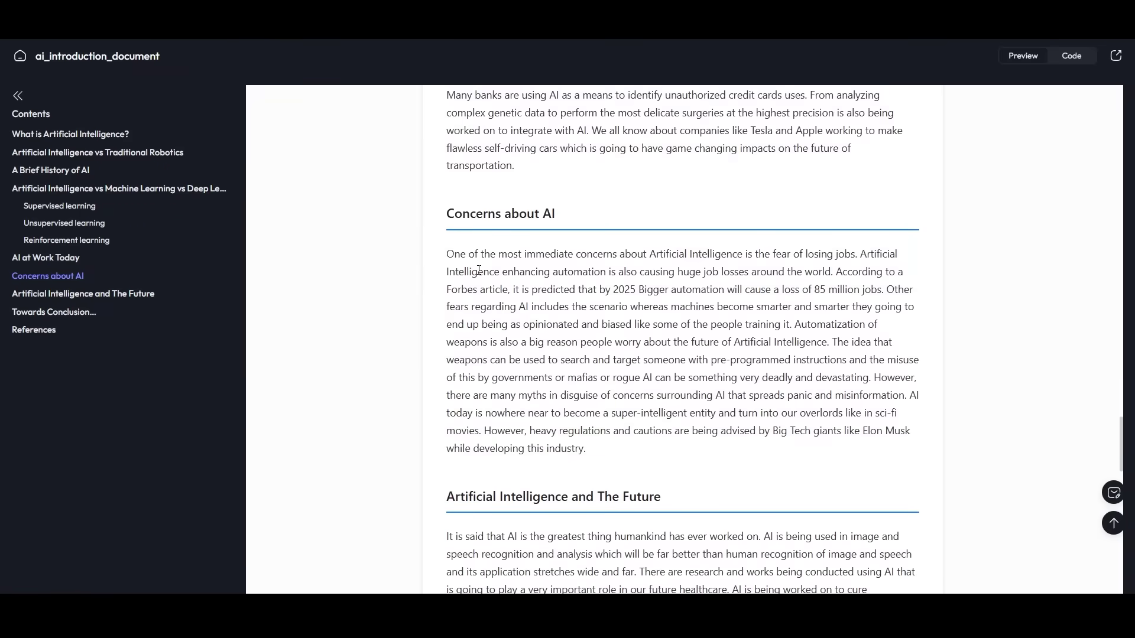
pyautogui.scroll(-15, 477, 270)
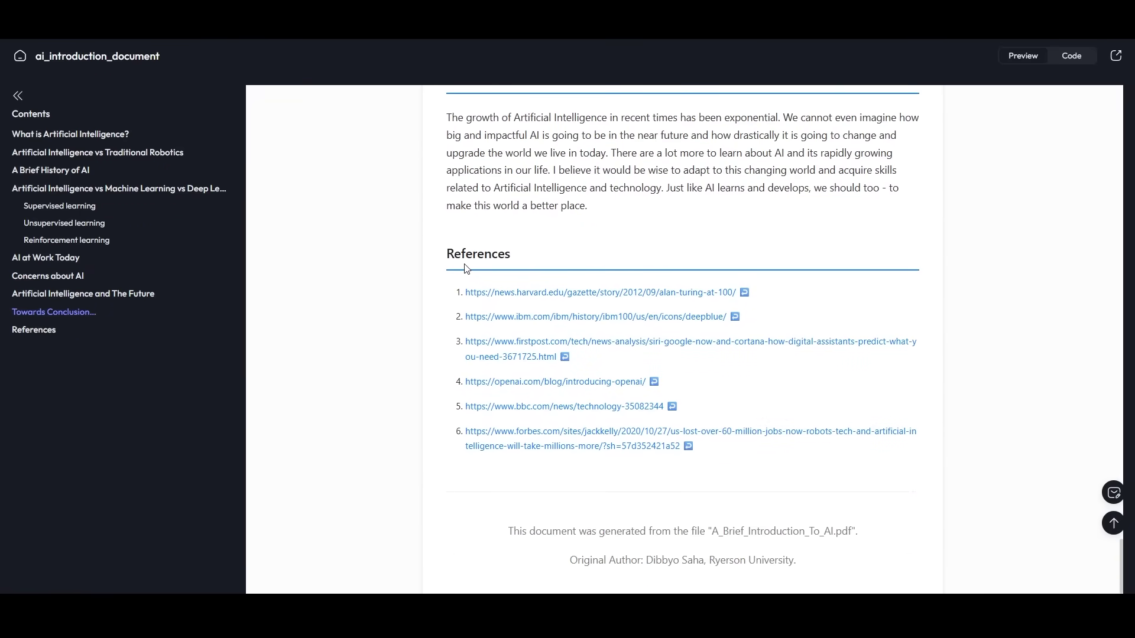
pyautogui.click(1114, 523)
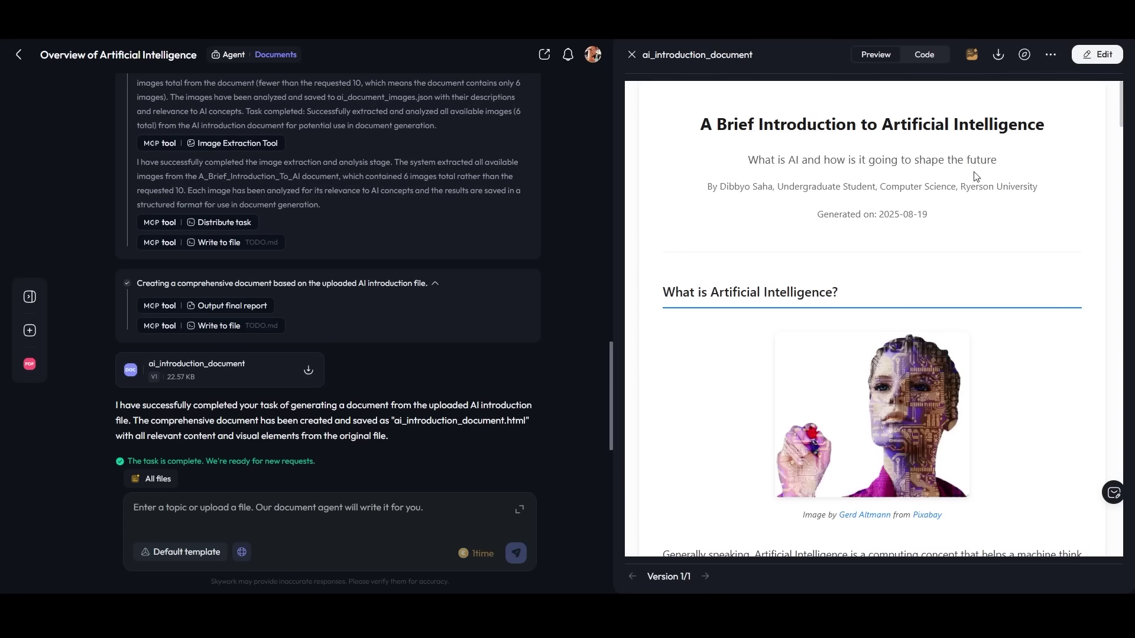
pyautogui.click(20, 57)
# Append 'Test' to the end of the document title, then bring up the download formats
pyautogui.click(1103, 54)
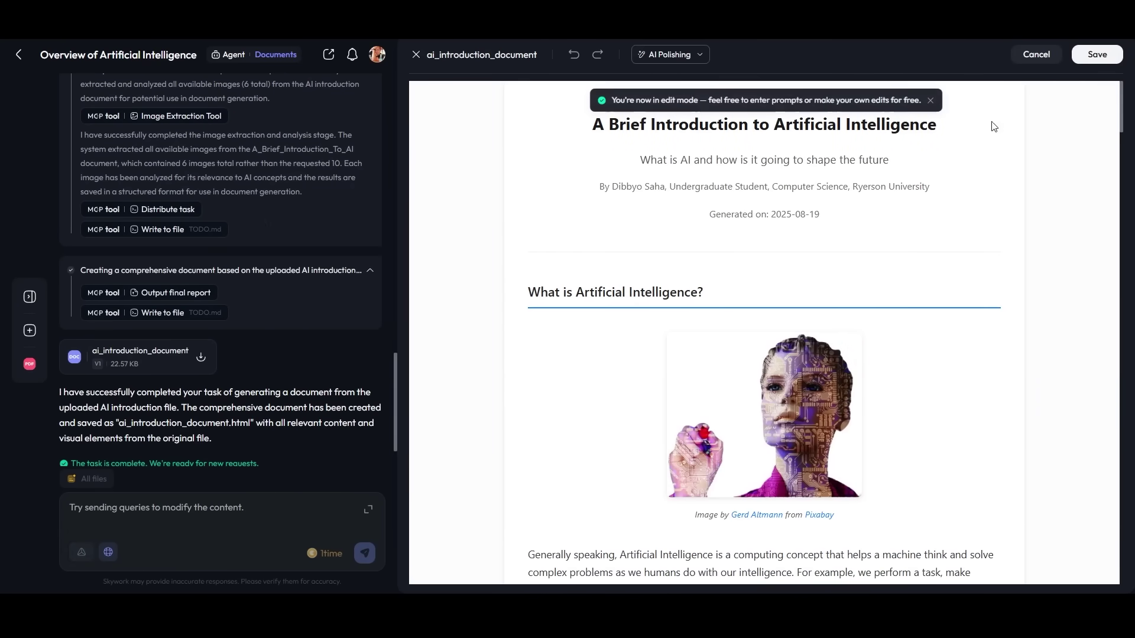
pyautogui.doubleClick(817, 126)
pyautogui.click(937, 123)
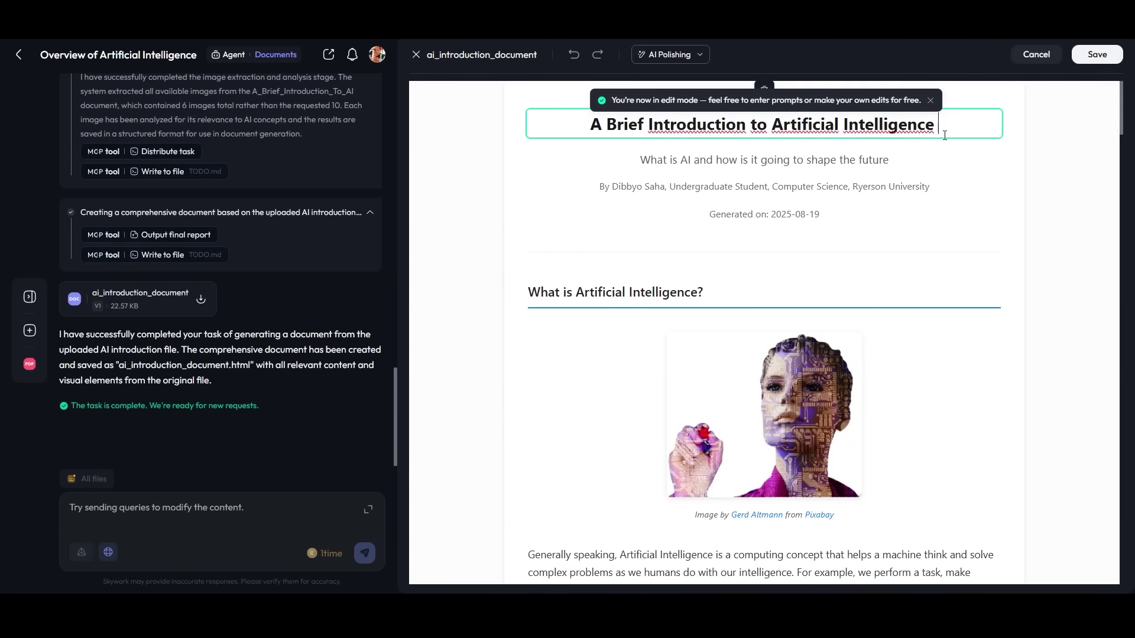
pyautogui.write('Test')
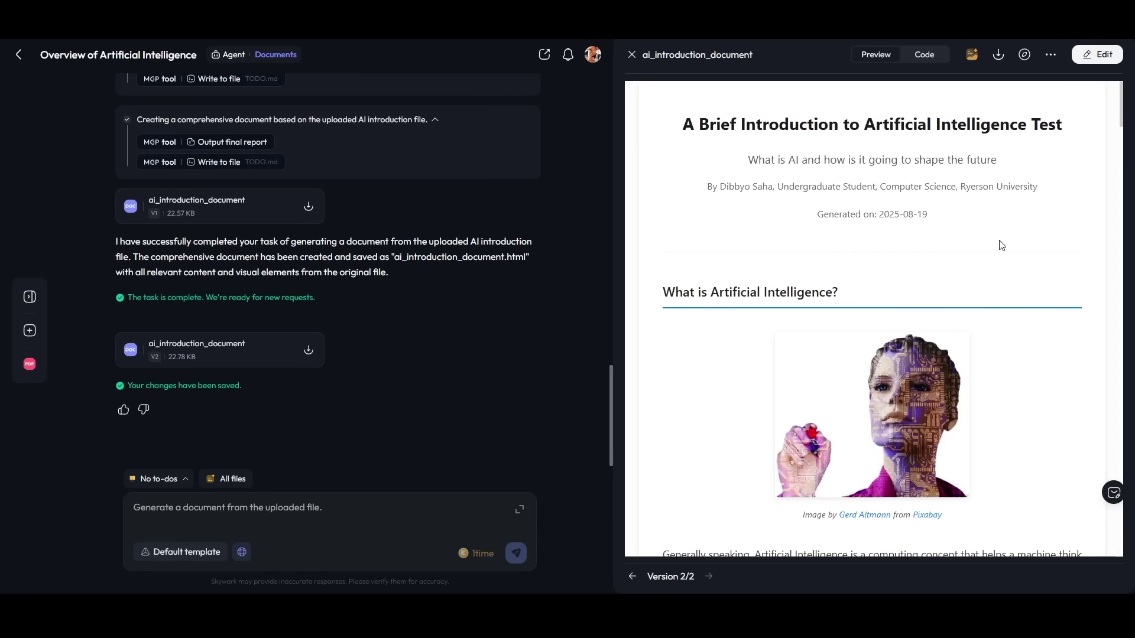
pyautogui.click(998, 55)
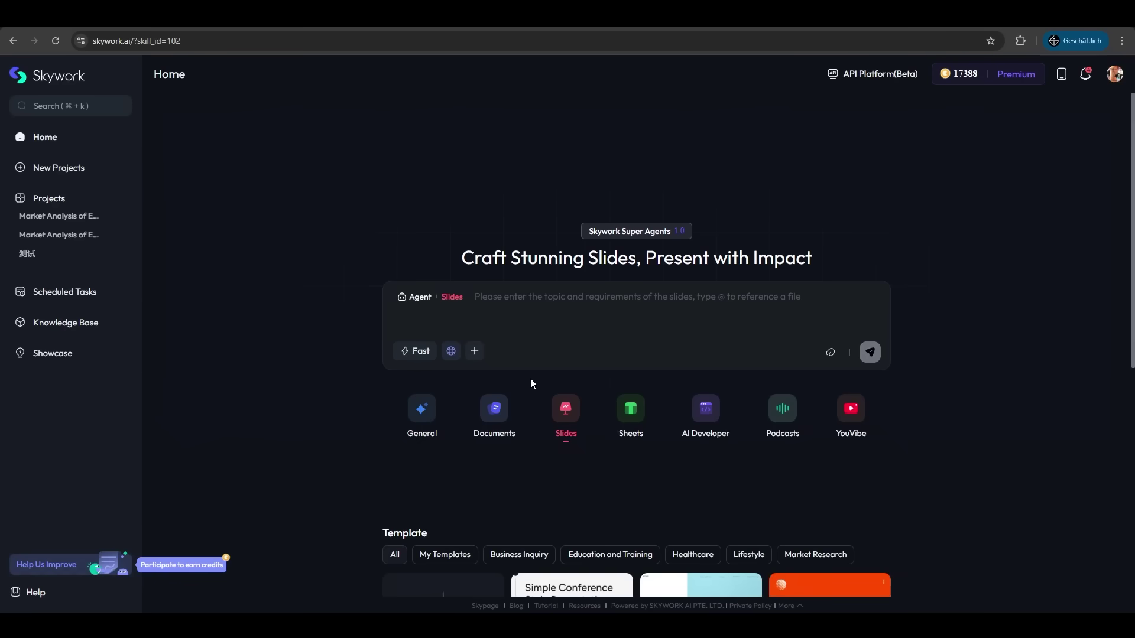
# Request '5 slides about human dogbonds', check the deck's download formats, and scroll through the slides
pyautogui.click(524, 301)
pyautogui.write('5 slides about human dogbonds')
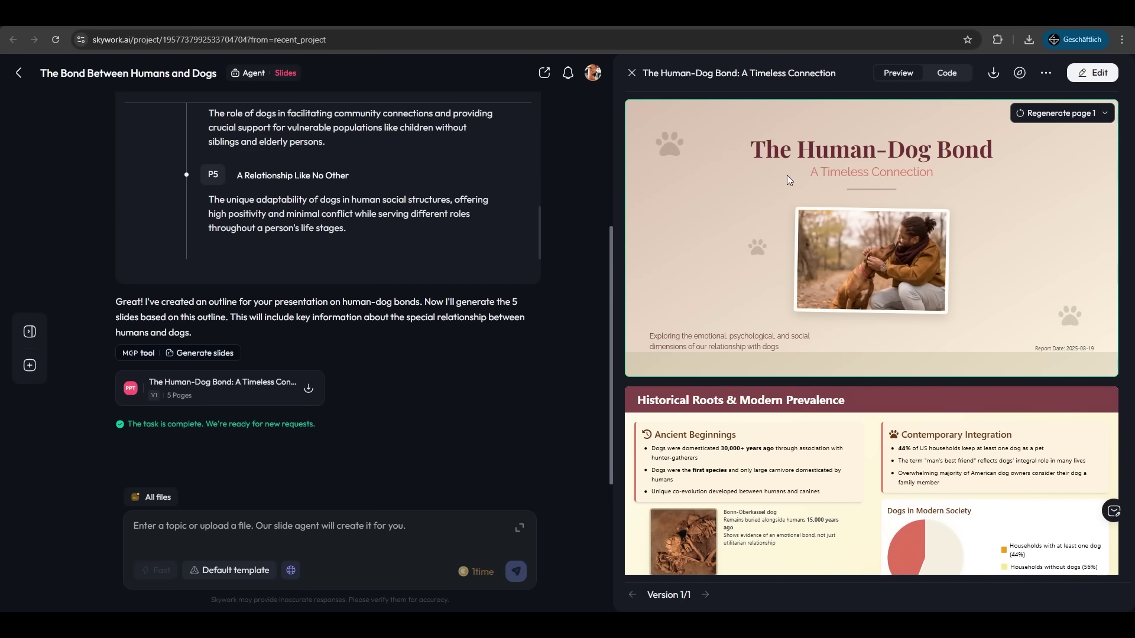
pyautogui.click(994, 74)
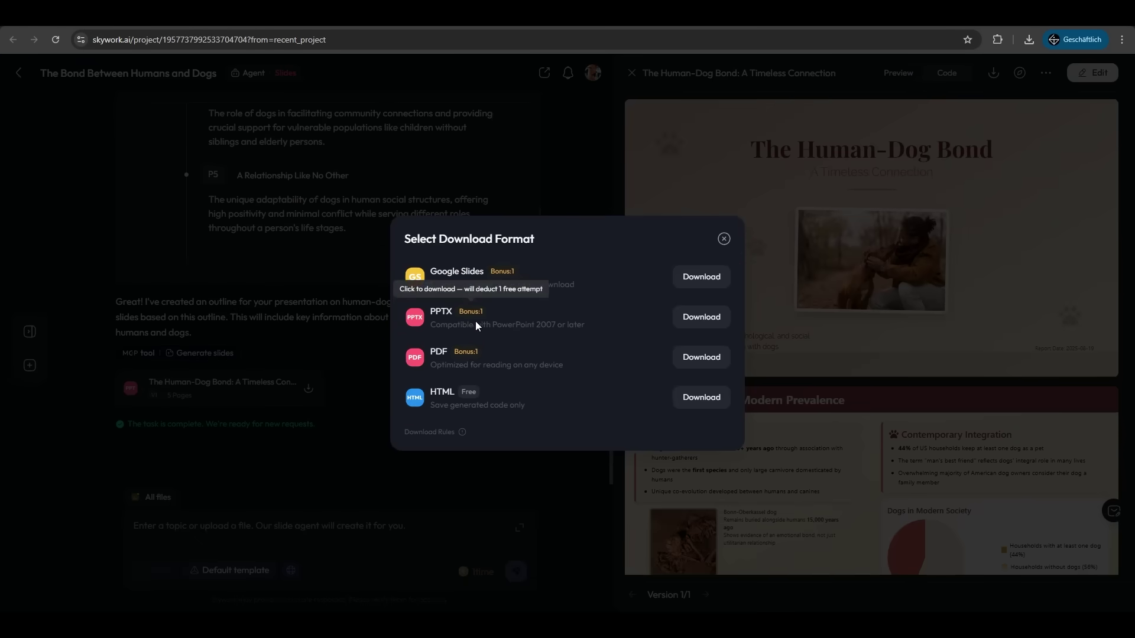
pyautogui.click(808, 300)
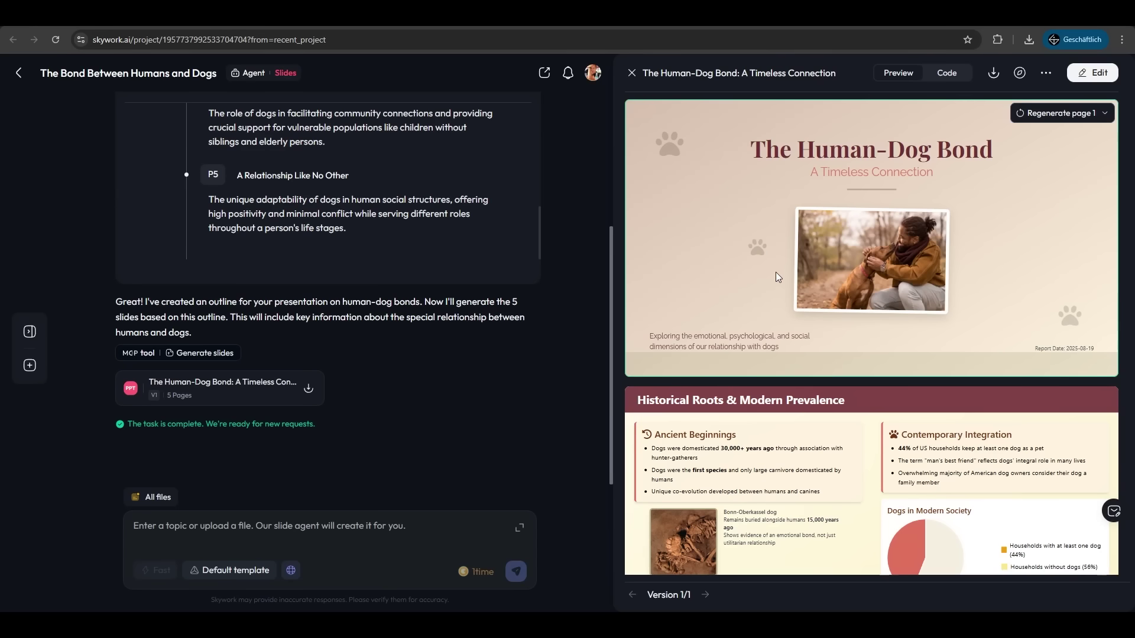
pyautogui.scroll(-5, 915, 307)
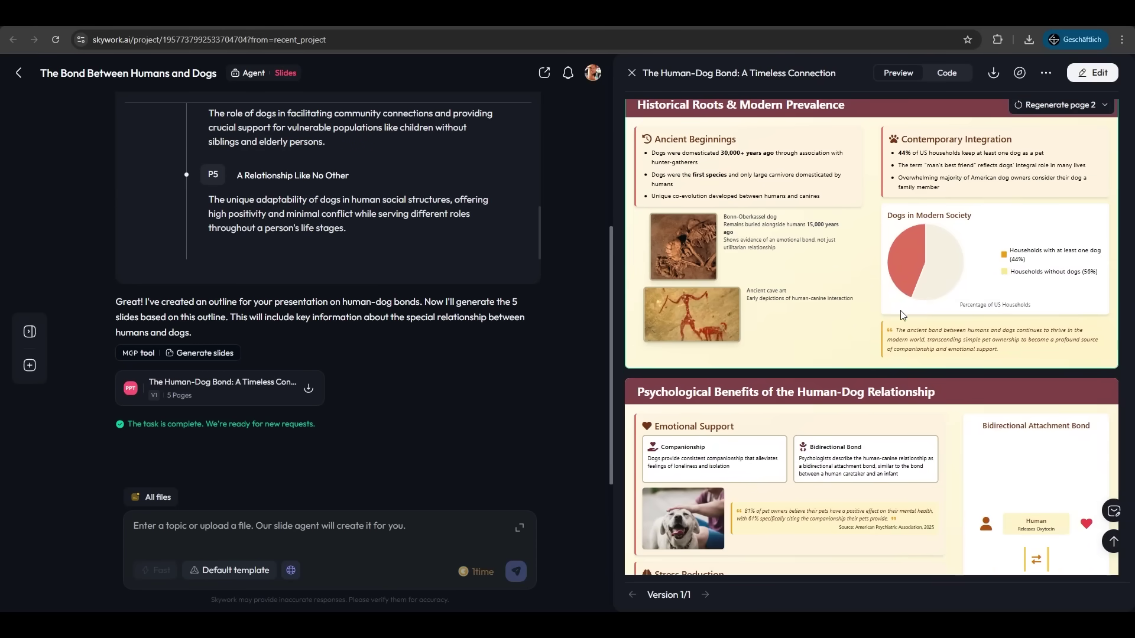
pyautogui.scroll(-5, 864, 308)
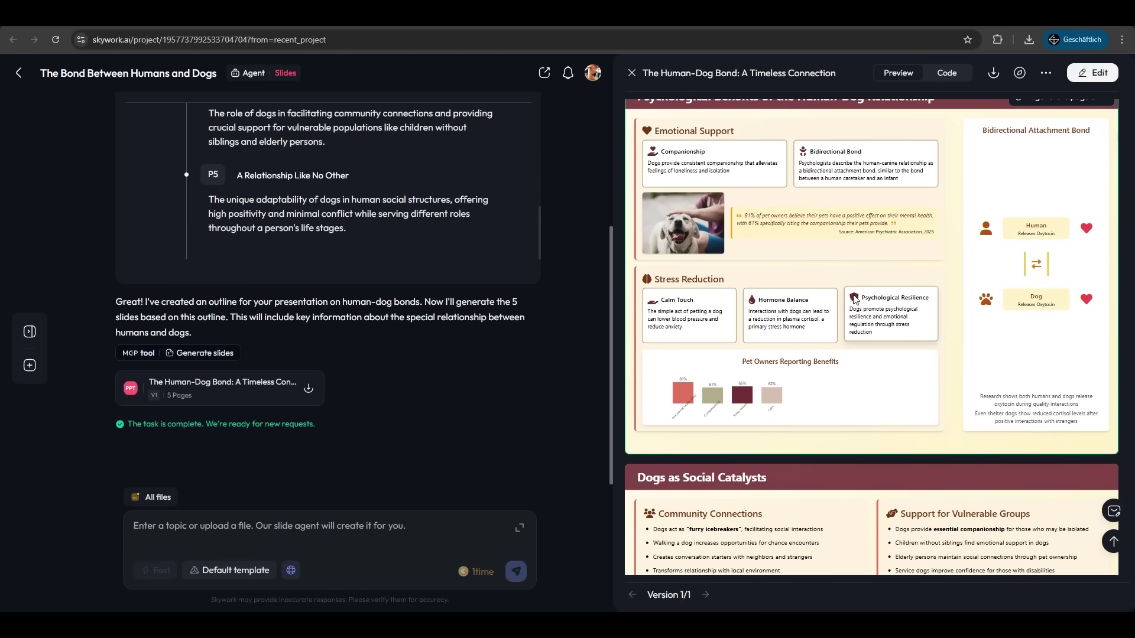
pyautogui.scroll(-5, 853, 299)
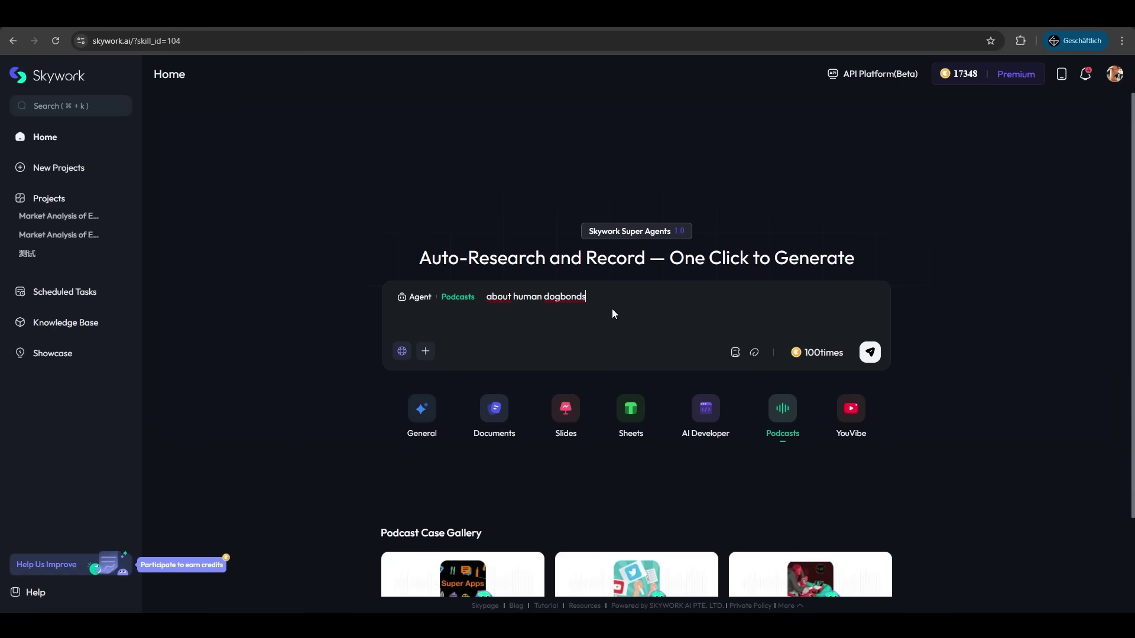
# Send the human dog bonds podcast request and scroll through the agent's follow-up questions and to-do list
pyautogui.click(868, 355)
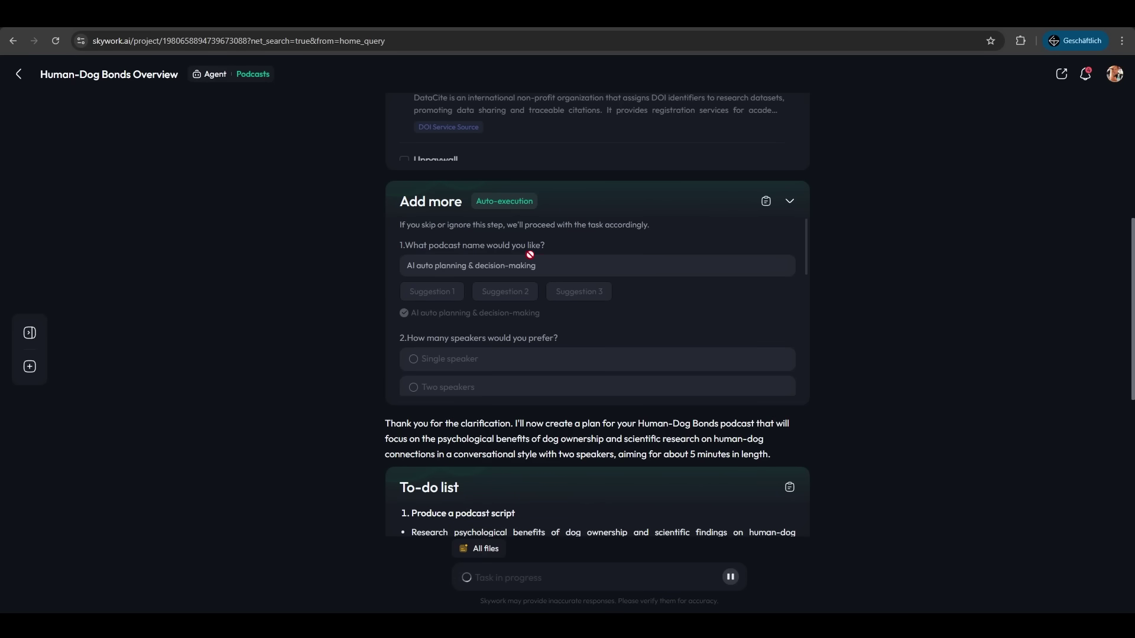
pyautogui.scroll(-1, 463, 325)
pyautogui.scroll(-4, 473, 308)
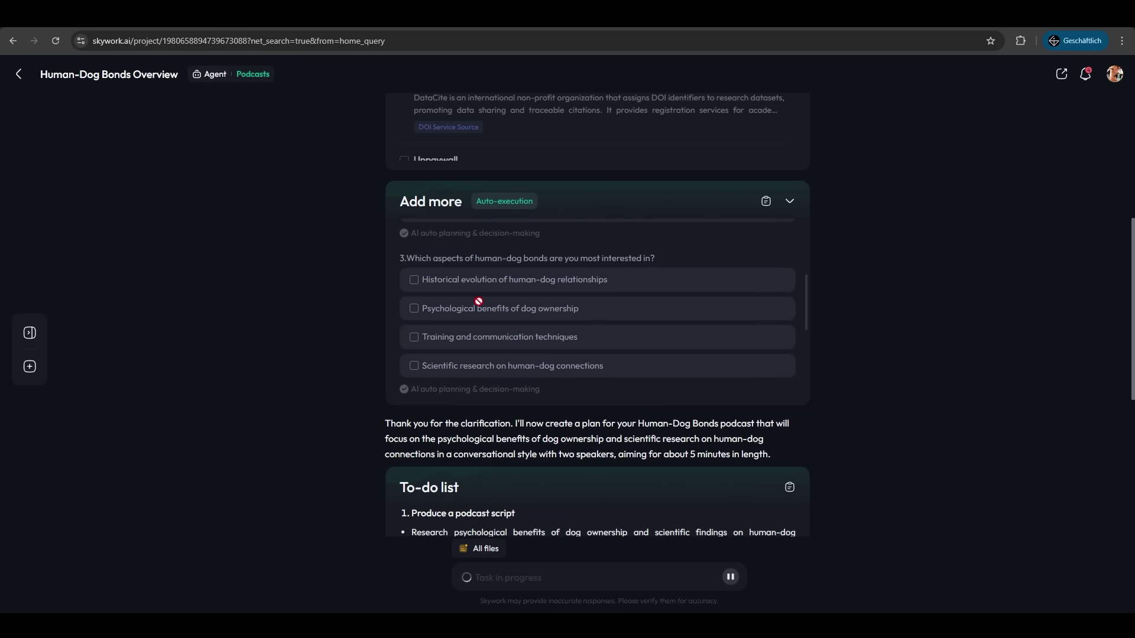
pyautogui.scroll(-5, 496, 302)
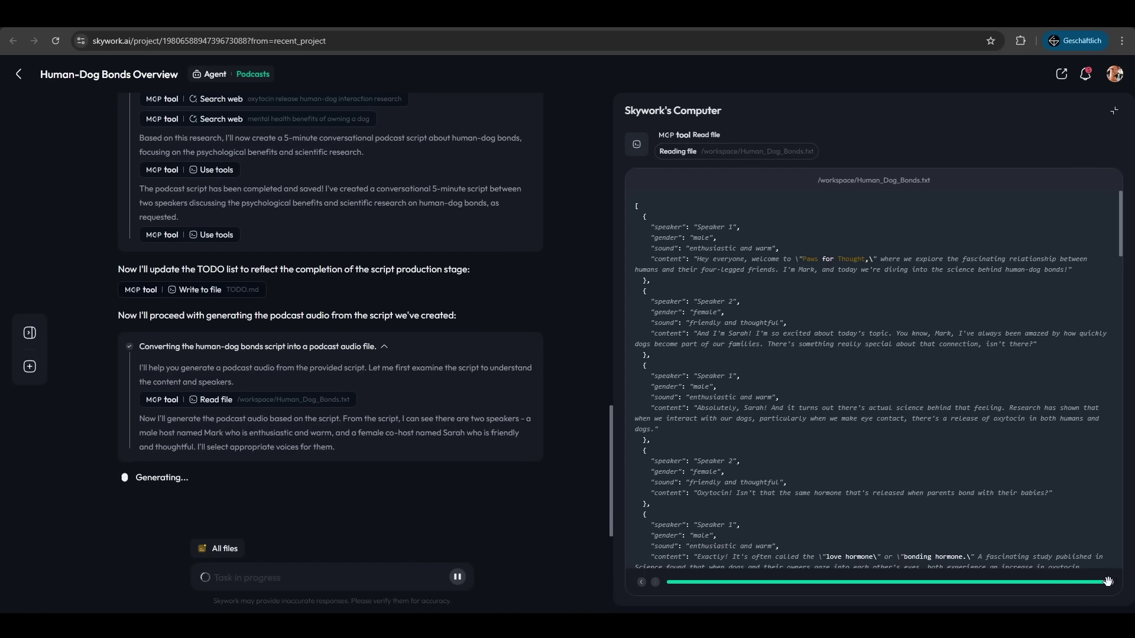
# Move the Skywork's Computer timeline back to the web search results, then forward to the TODO file
pyautogui.click(1009, 584)
pyautogui.click(938, 582)
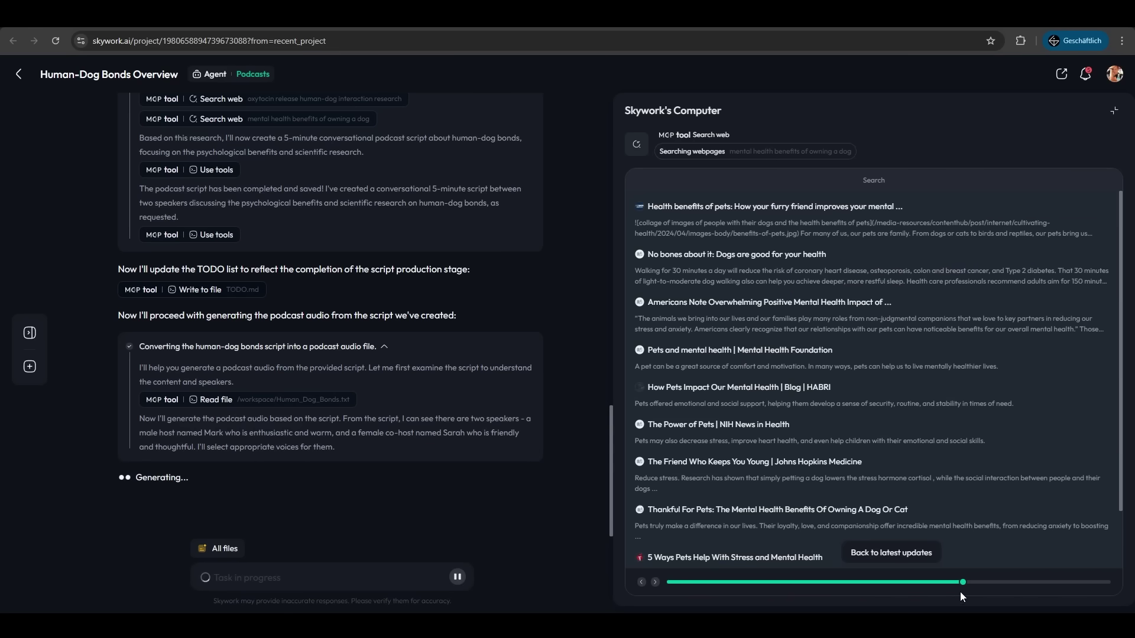
pyautogui.click(1007, 584)
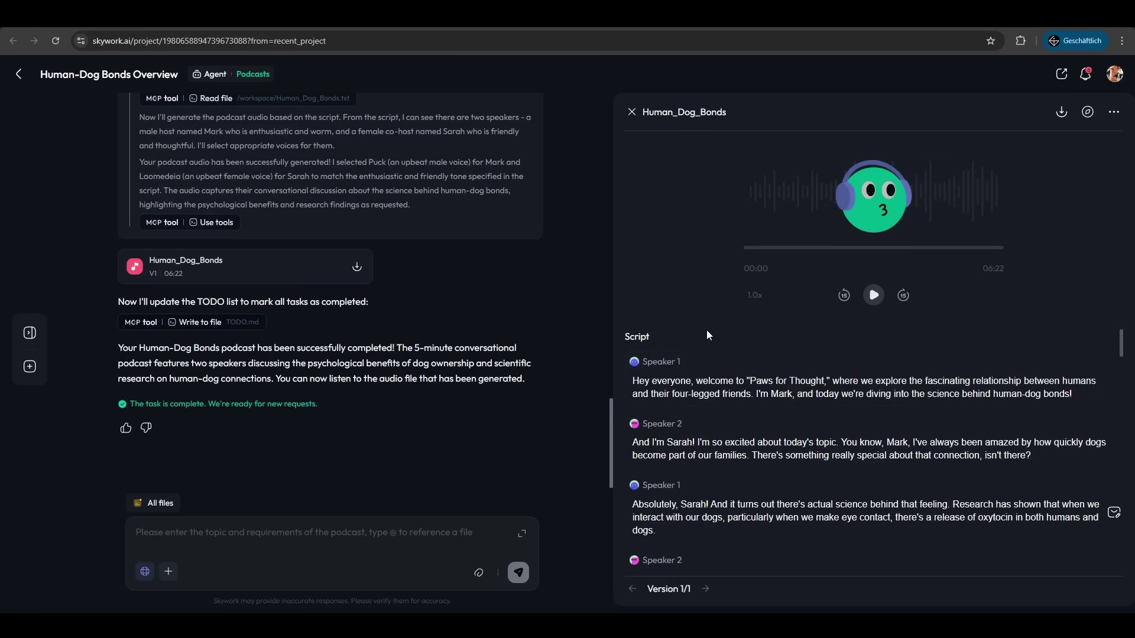
# Play the Human_Dog_Bonds podcast through its opening welcome, pausing at 00:16 of 06:22
pyautogui.click(869, 298)
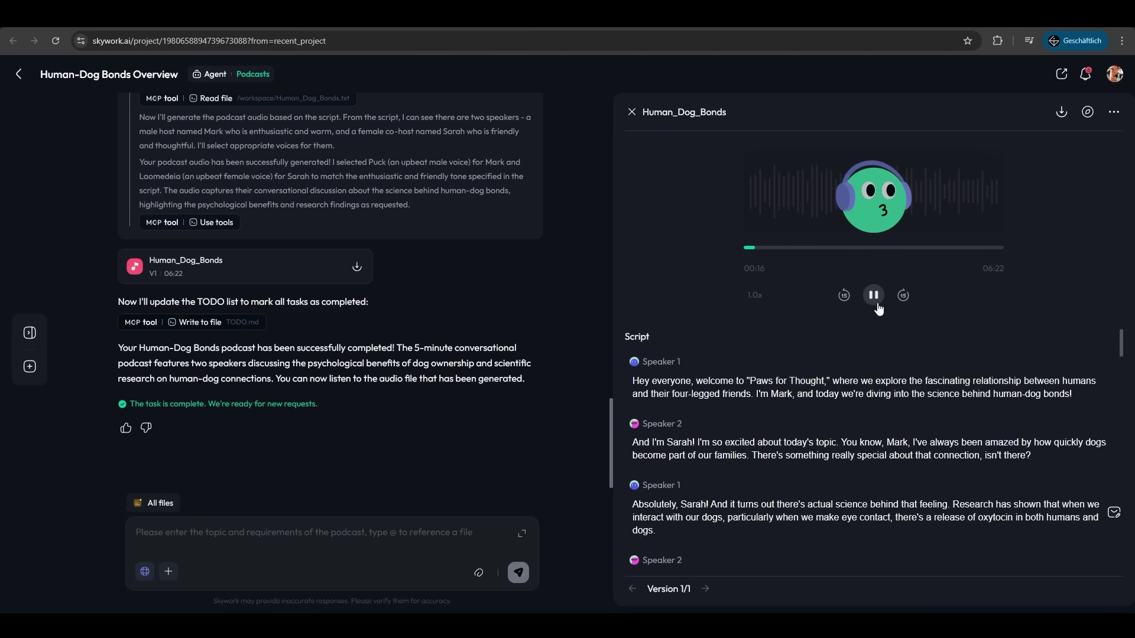
pyautogui.click(873, 302)
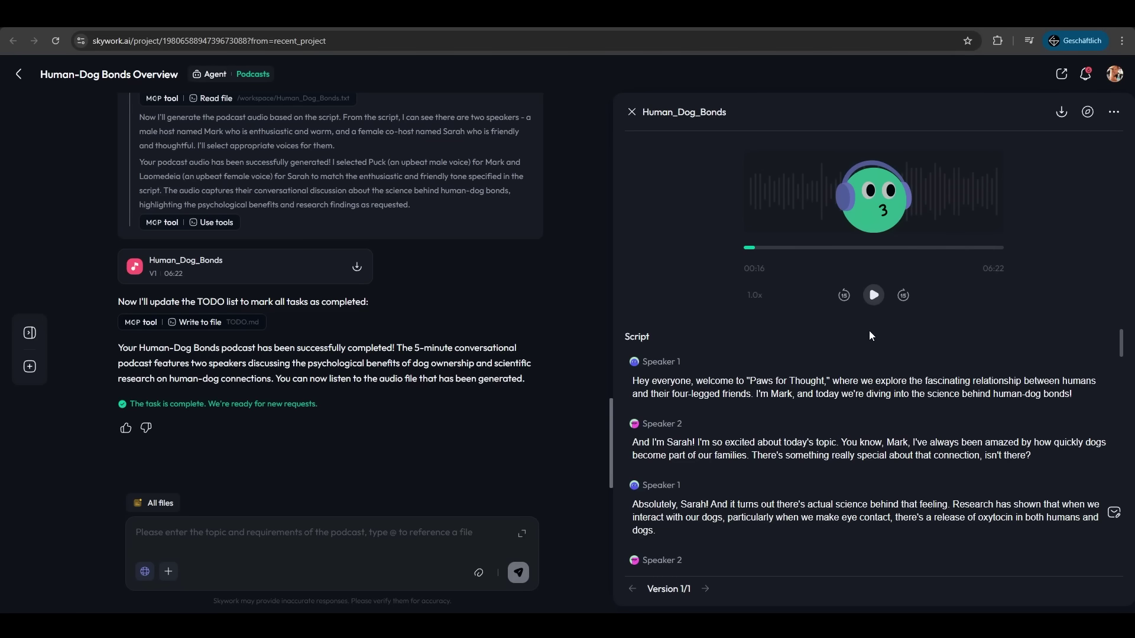